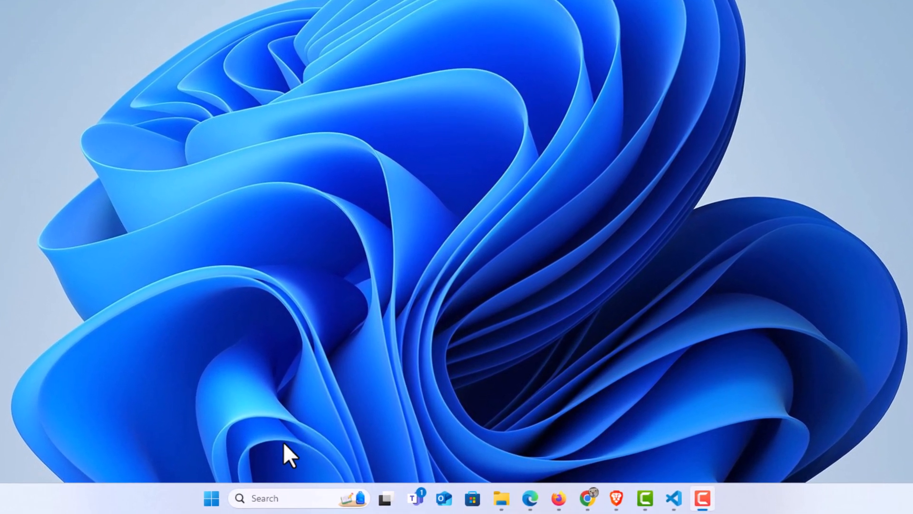
# Search the taskbar for "windows powershell" so it shows as the best match
pyautogui.click(255, 497)
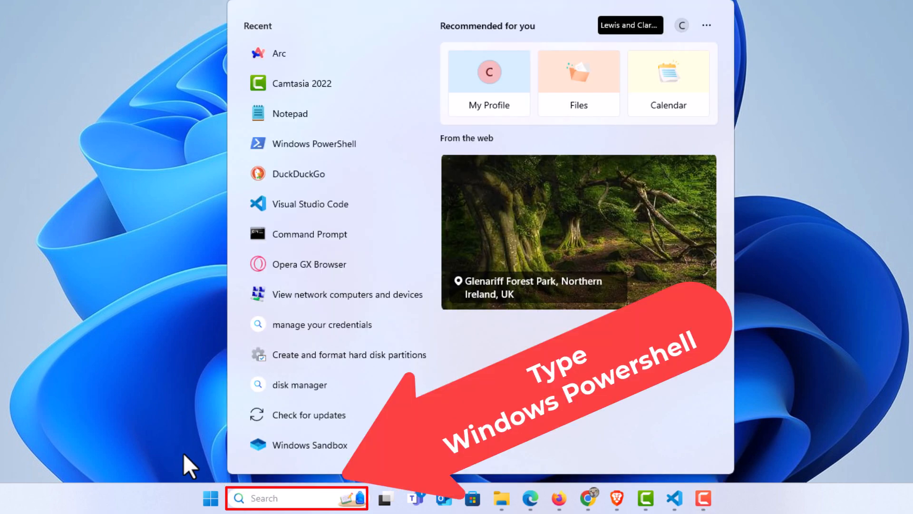
pyautogui.write('w')
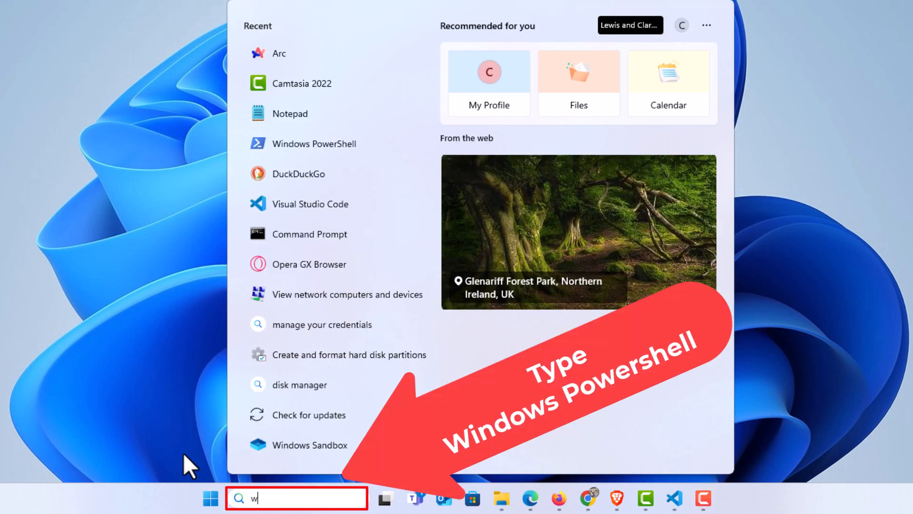
pyautogui.write('indows p')
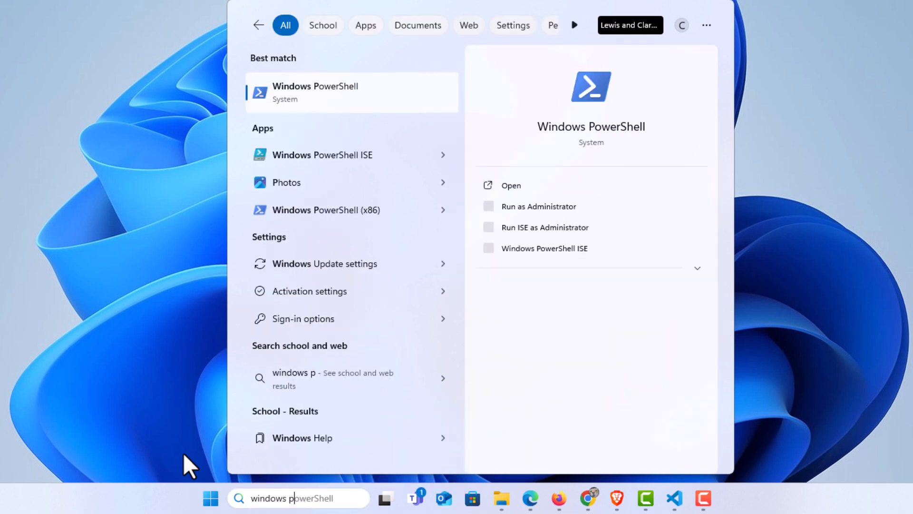
pyautogui.write('owersshell')
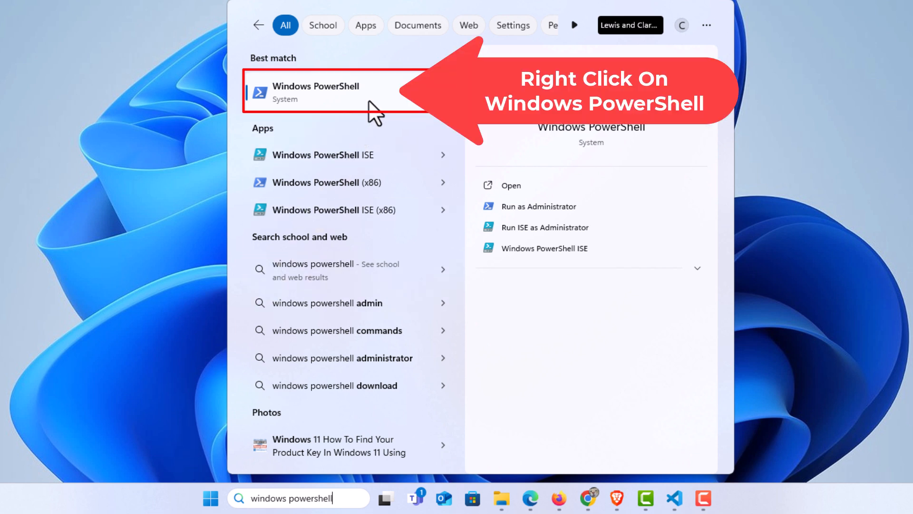
# Launch Windows PowerShell via Run as administrator from its context menu
pyautogui.rightClick(368, 97)
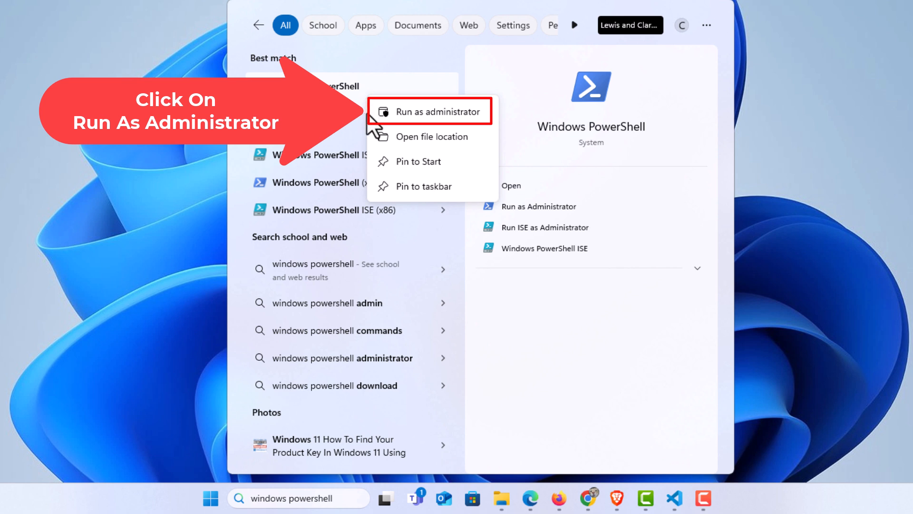
pyautogui.click(428, 111)
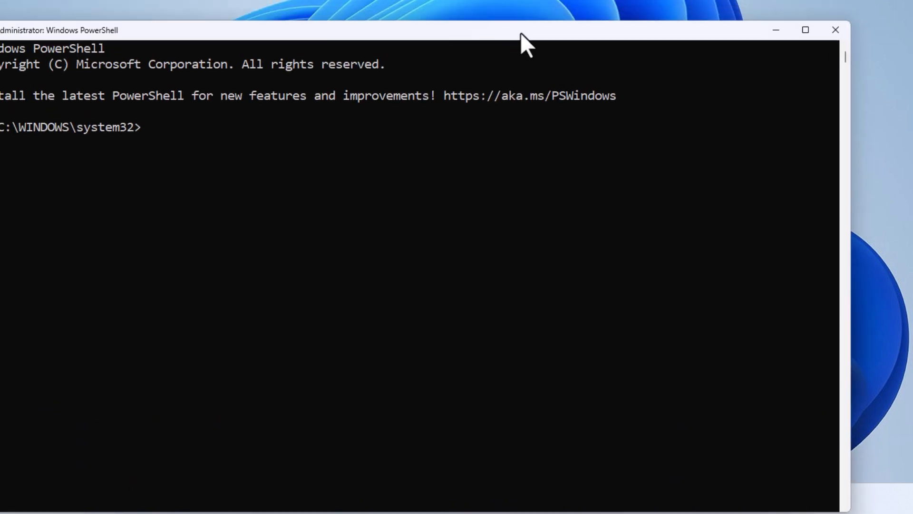
# Move the Administrator PowerShell window lower so the desktop shows above it
pyautogui.moveTo(522, 6)
pyautogui.mouseDown()
pyautogui.moveTo(525, 152)
pyautogui.moveTo(529, 131)
pyautogui.mouseUp()
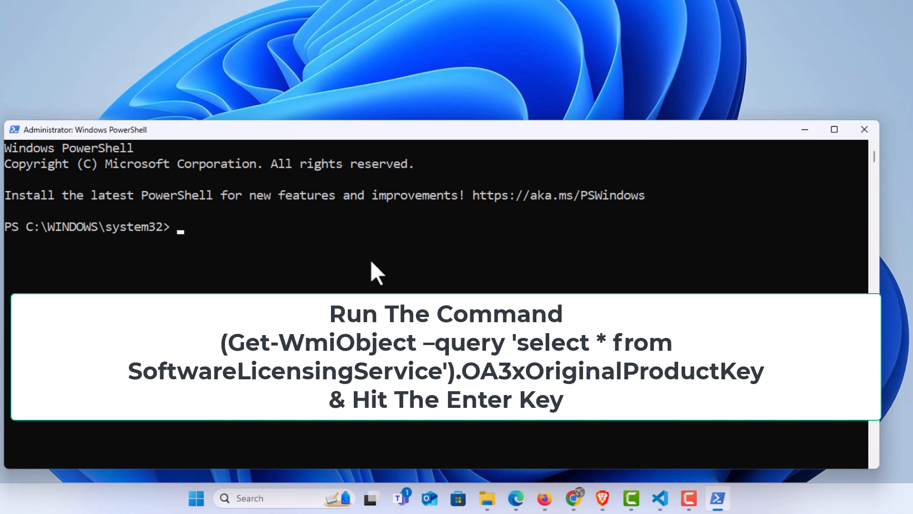
# Run (Get-WmiObject -query 'select * from SoftwareLicensingService').OA3xOriginalProductKey to print the product key
pyautogui.write("(Get-WmiObject –query 'select * from SoftwareLicensingService').OA3xOriginalProductKey")
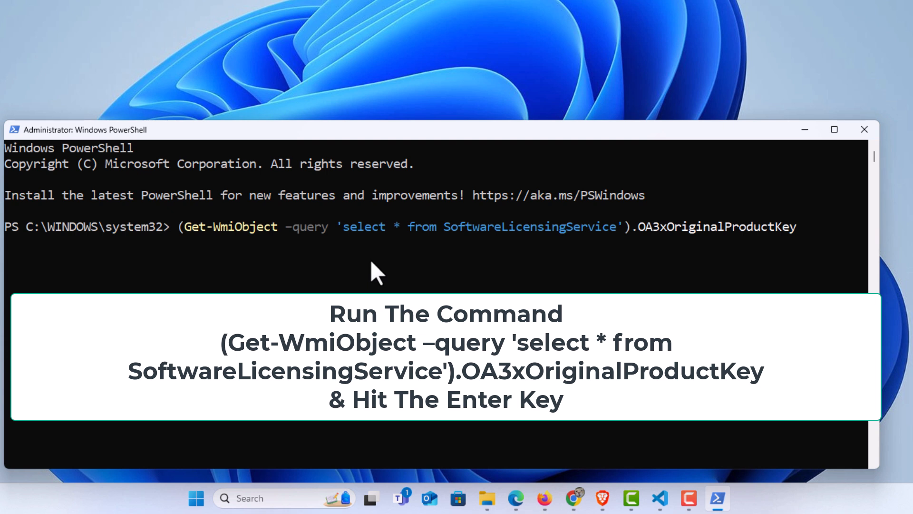
pyautogui.press('Return')
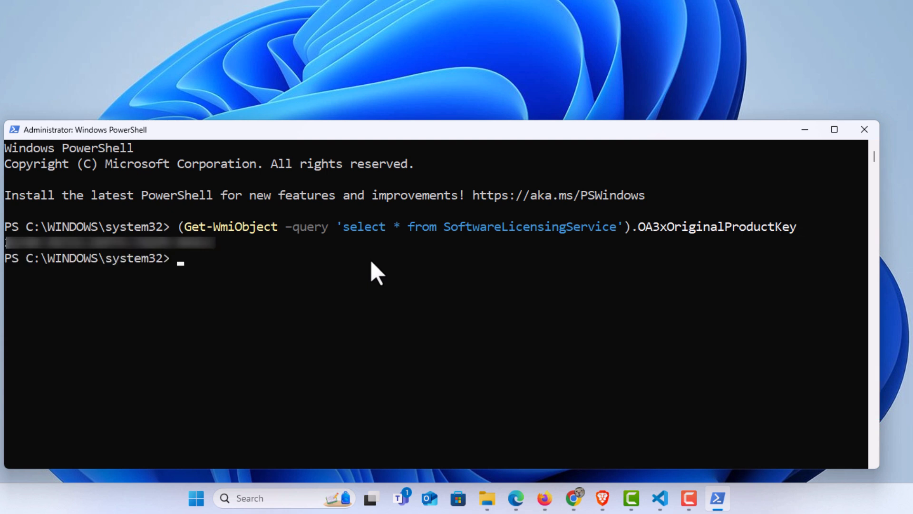